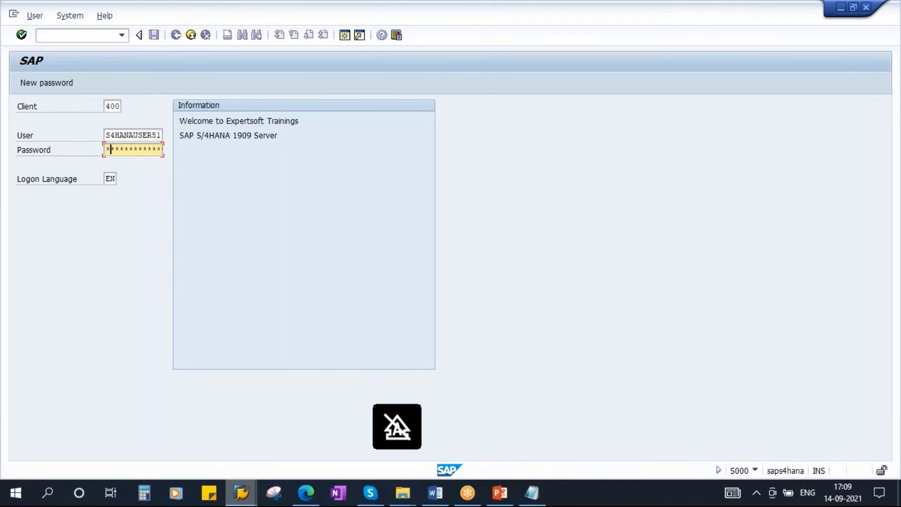
Try to log on to client 400 with the user ID and the account password
left_click(129, 149)
key("Return")
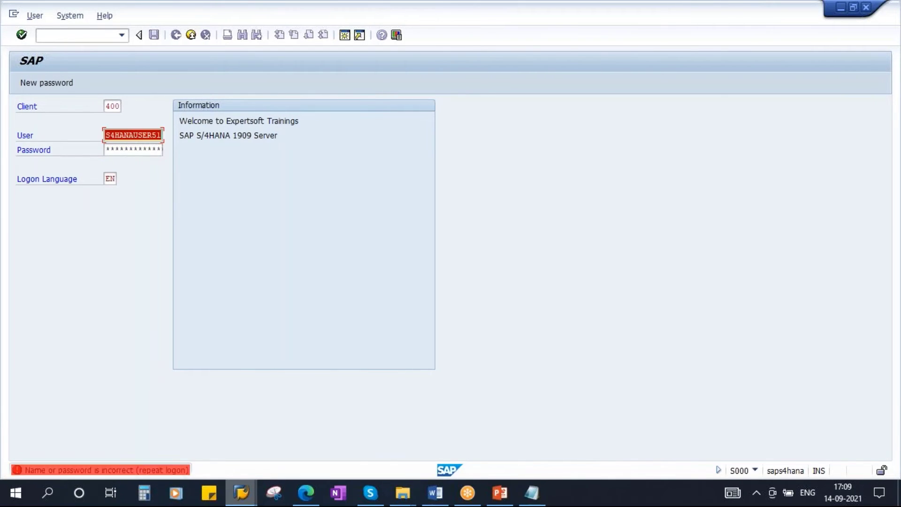
left_click(190, 35)
double_click(364, 149)
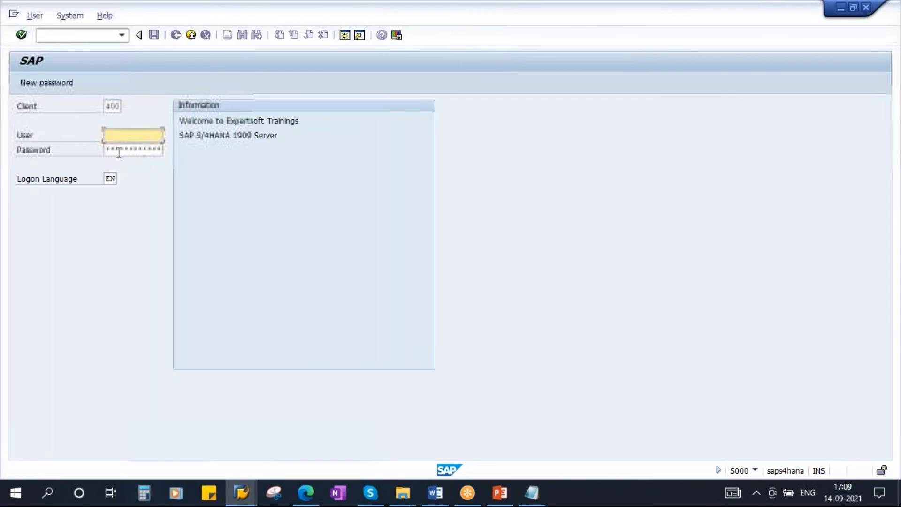
left_click(118, 136)
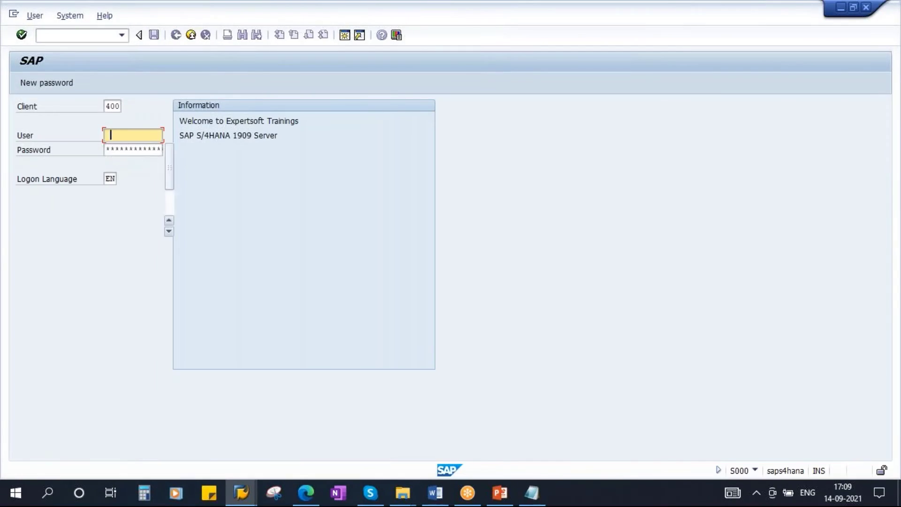
left_click(149, 154)
left_click(134, 151)
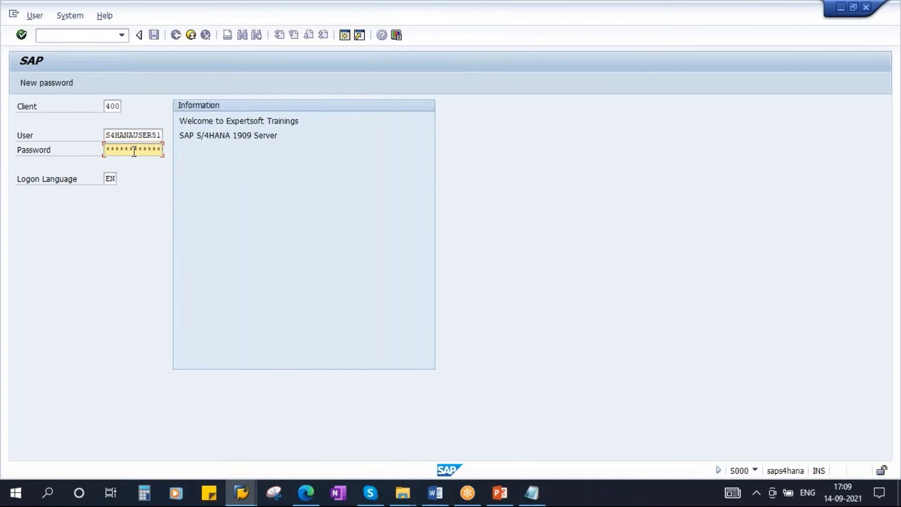
type("*********")
key("Return")
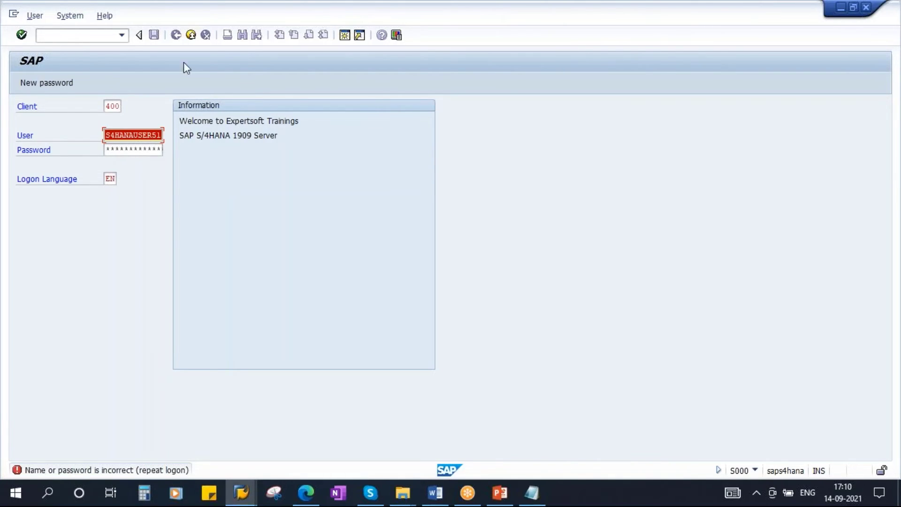
Re-enter the user ID and account password to log on to client 400, and acknowledge the failed-logon information
left_click(191, 35)
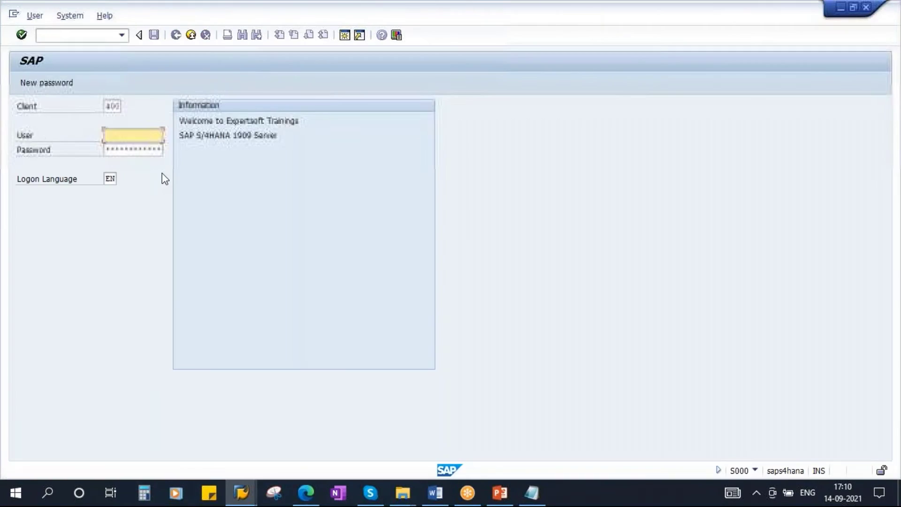
left_click(133, 147)
left_click(130, 151)
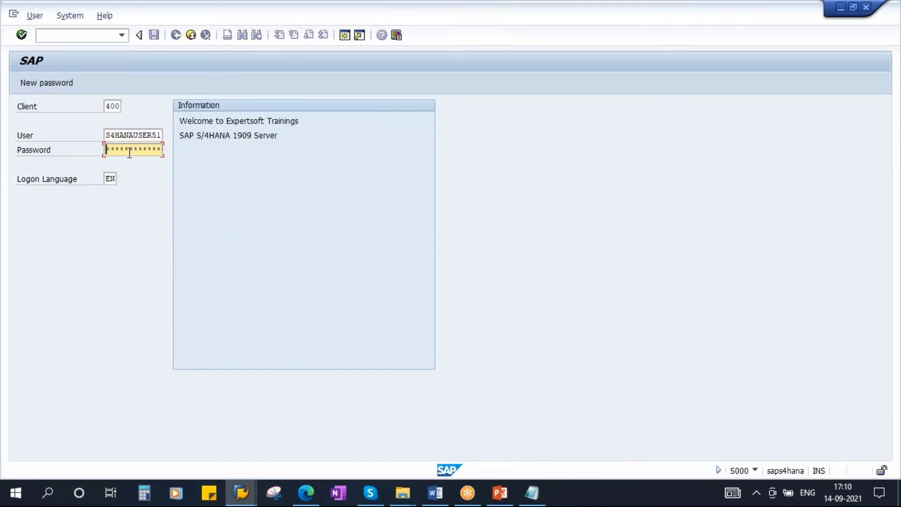
key("Right")
key("Right")
key("Right")
key("Right")
key("Right")
key("Right")
key("Right")
key("Right")
key("Return")
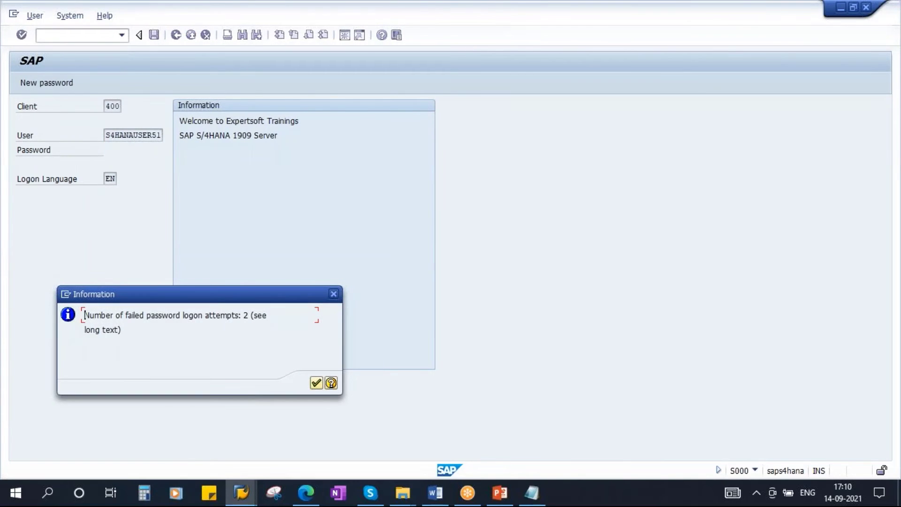
left_click(316, 382)
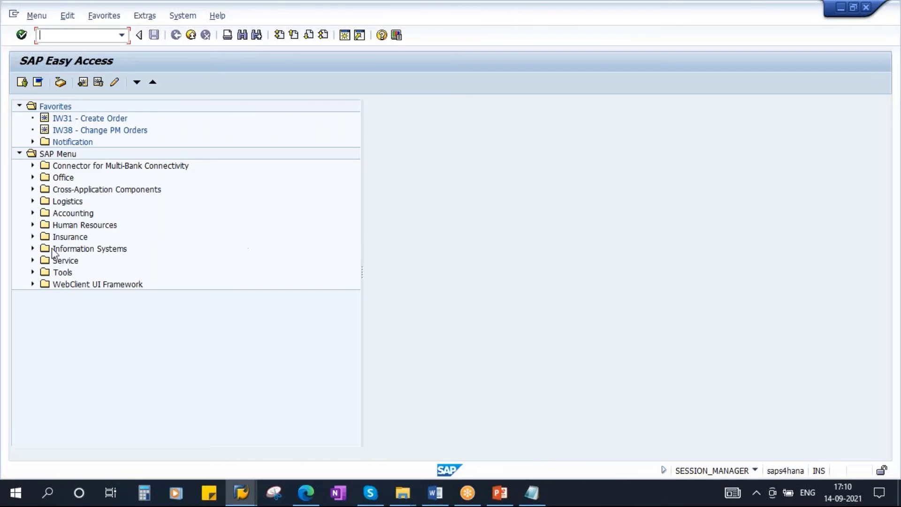
Expand the SAP tree through Logistics, Quality Management and Quality Certificates down to the Outgoing folder
left_click(33, 201)
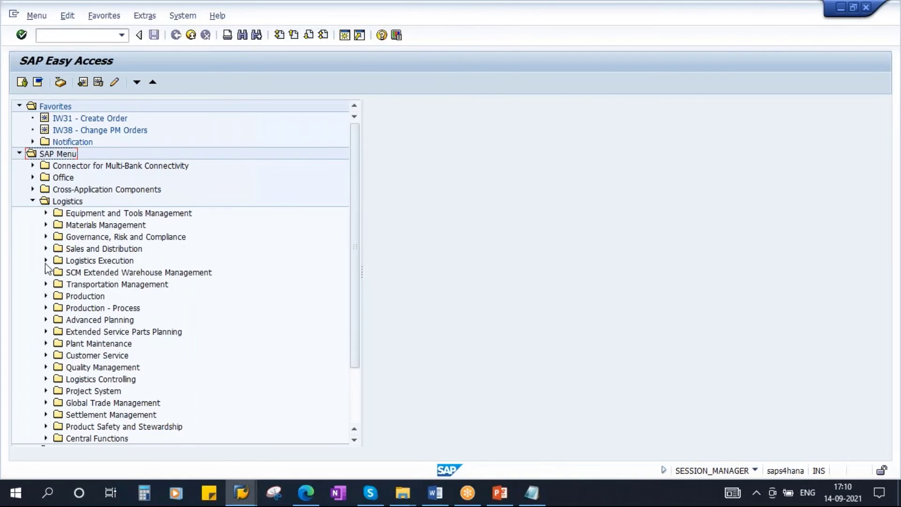
left_click(46, 367)
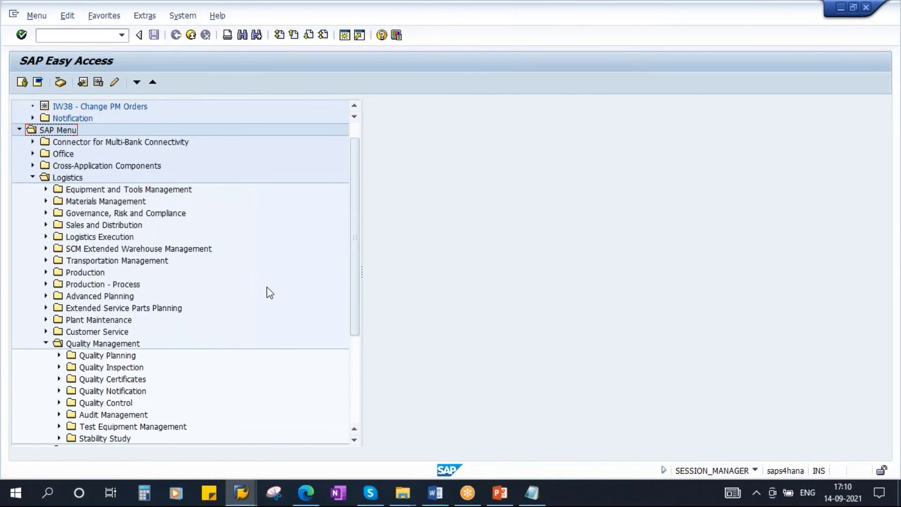
scroll(266, 291, "down", 3)
left_click(111, 299)
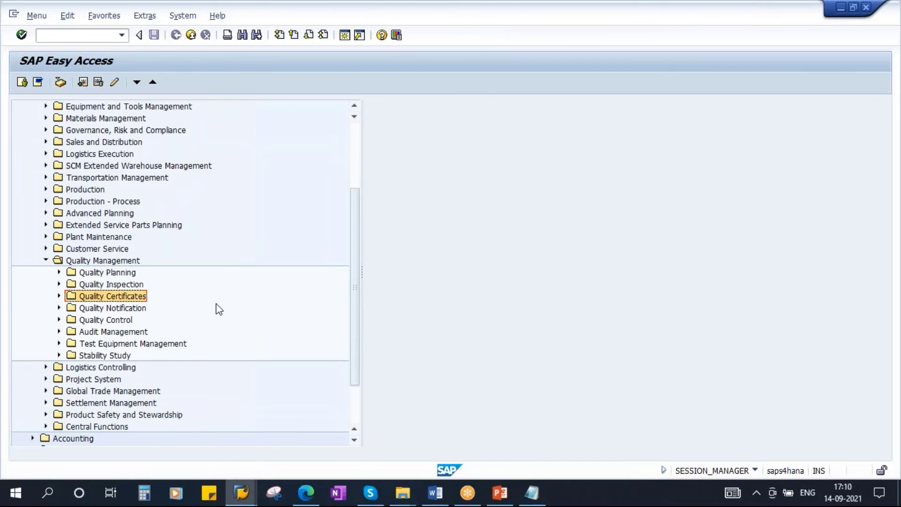
left_click(59, 296)
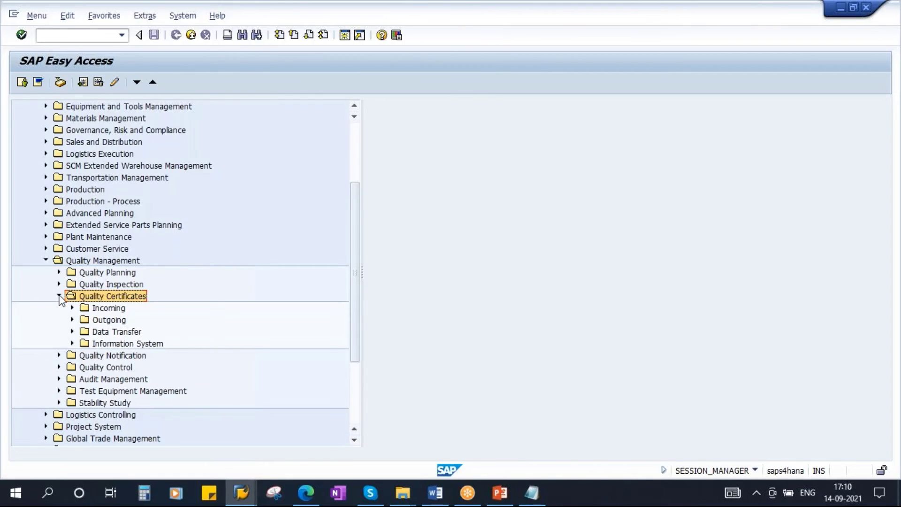
left_click(73, 320)
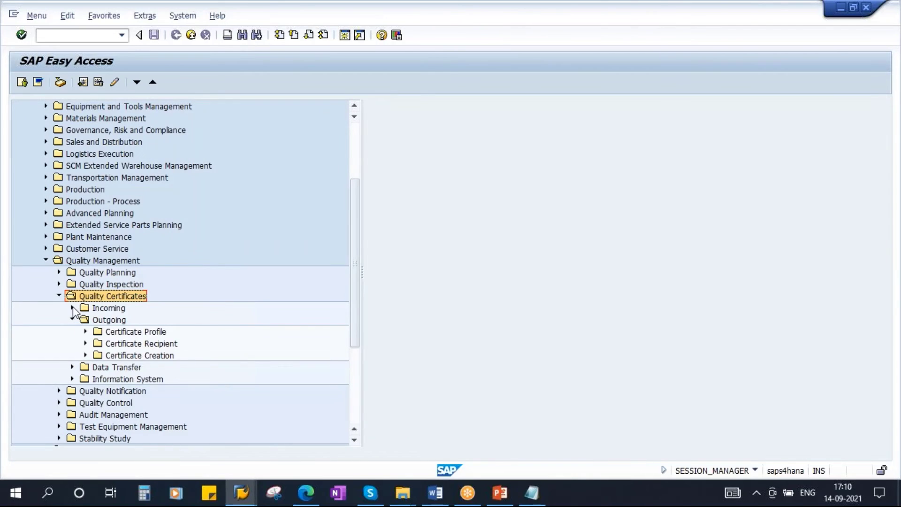
Start transaction QC01 for creating an outgoing certificate profile
left_click(72, 307)
left_click(72, 308)
left_click(86, 332)
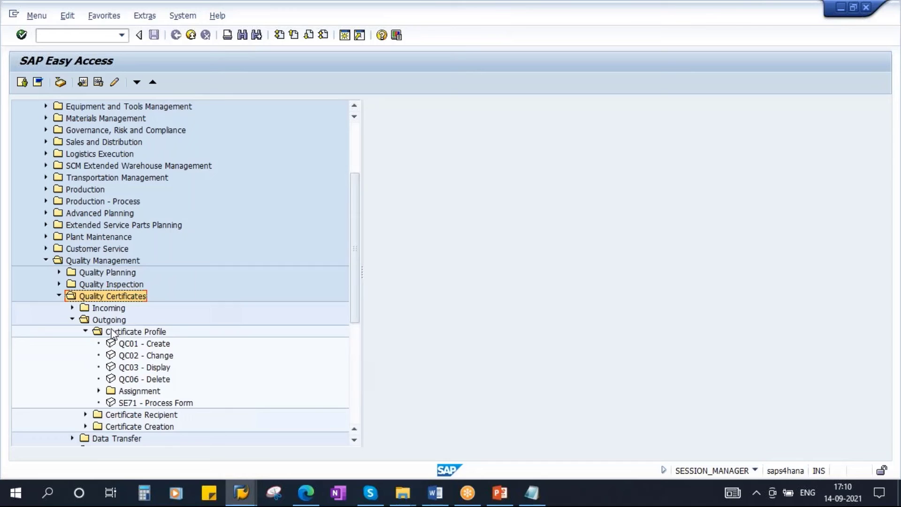
left_click(143, 347)
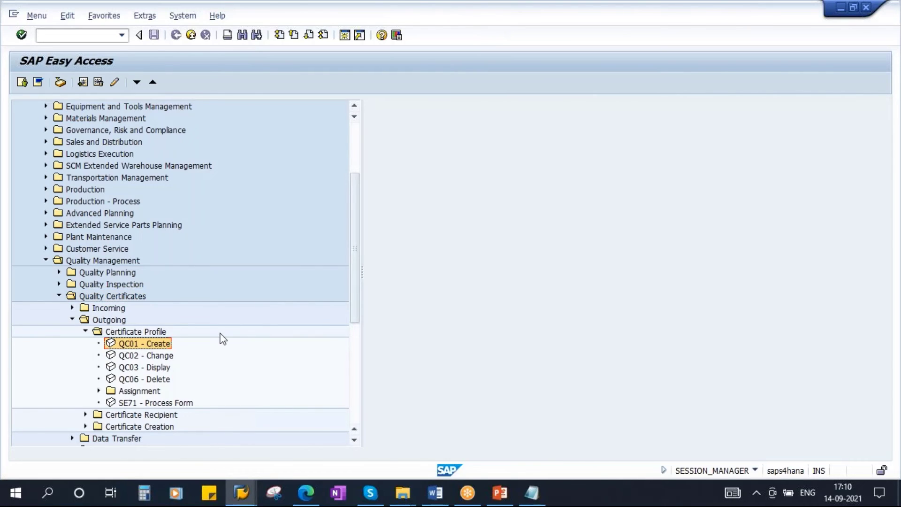
double_click(139, 344)
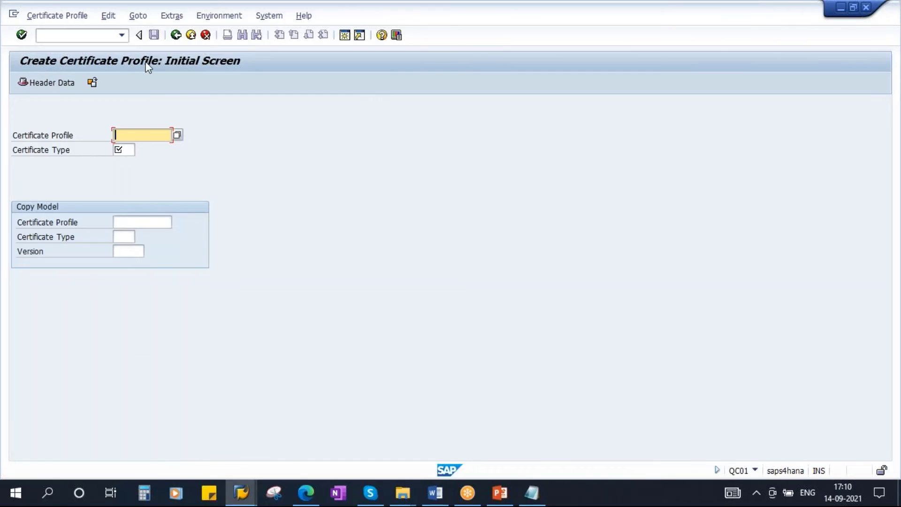
Enter Z_SAVAN_QM as the name of the new certificate profile
type("Z")
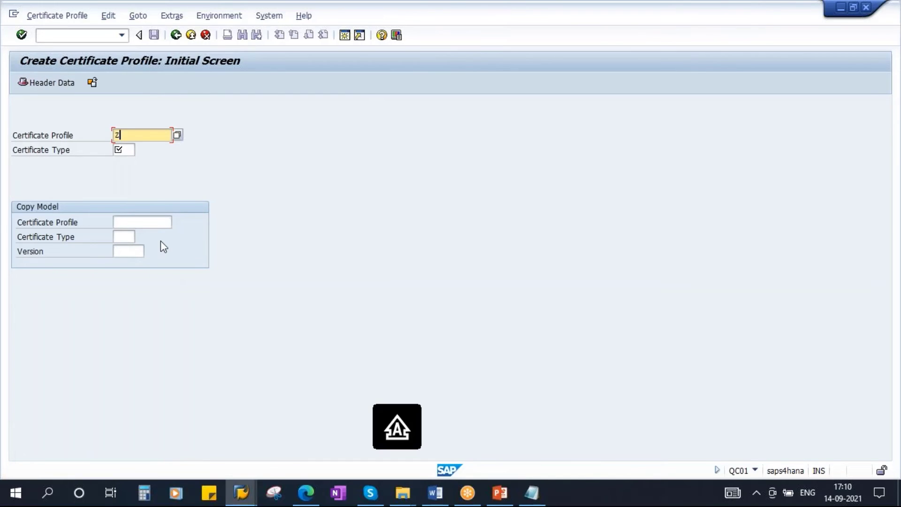
type("_SAVAN_QM")
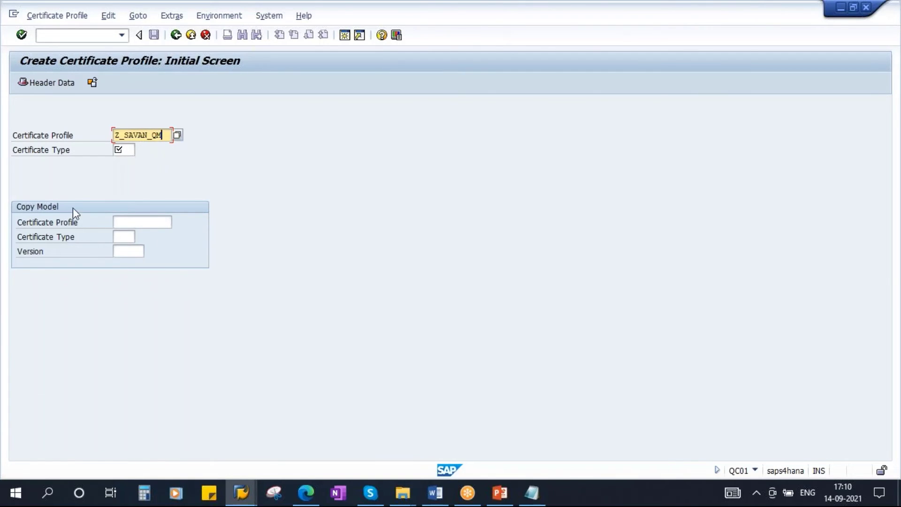
left_click(118, 151)
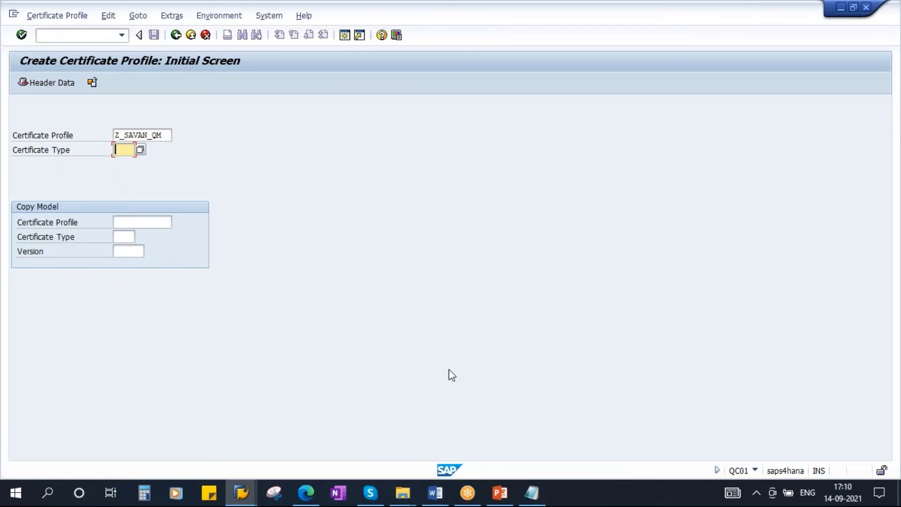
Switch to PowerPoint to review the certificate type definition on slide 6, and return to SAP
left_click(500, 493)
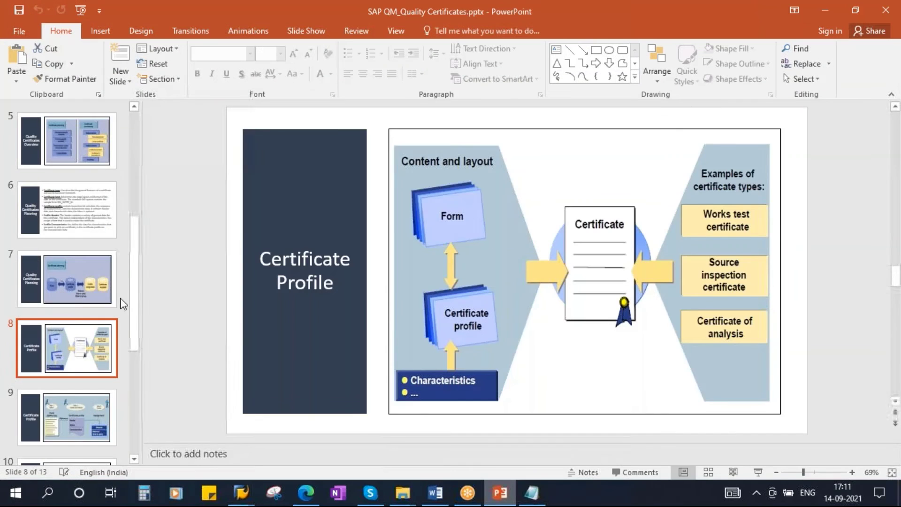
left_click(76, 215)
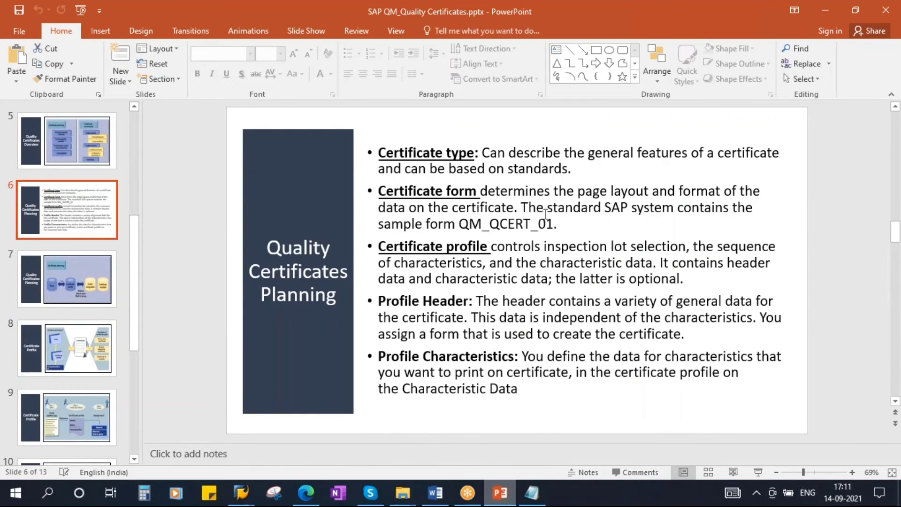
key("alt+Tab")
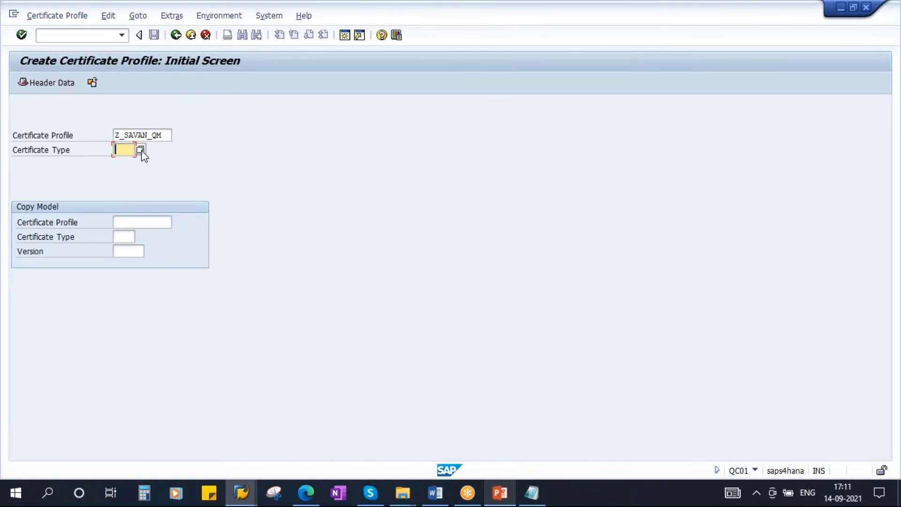
Choose certificate type E21, Cert. of conformity "2.1" EN 10204, and proceed to the profile's header data
left_click(140, 150)
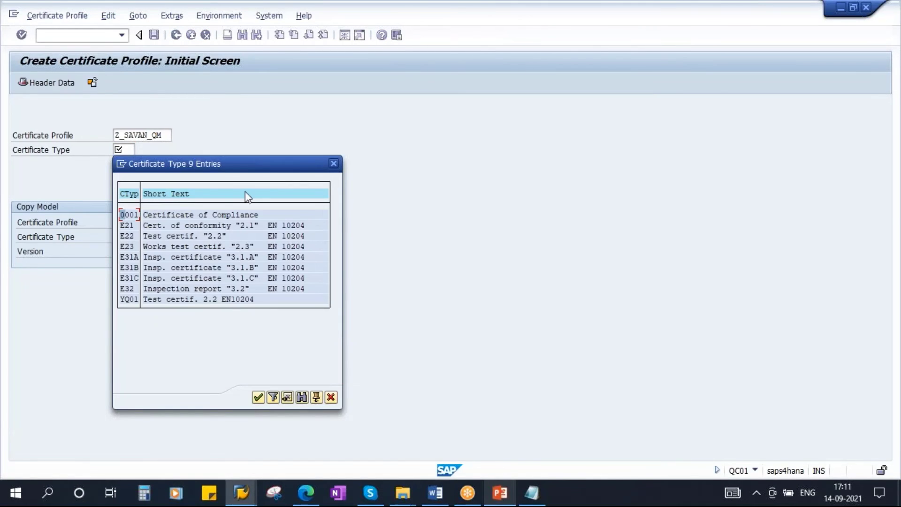
left_click_drag(225, 165, 330, 146)
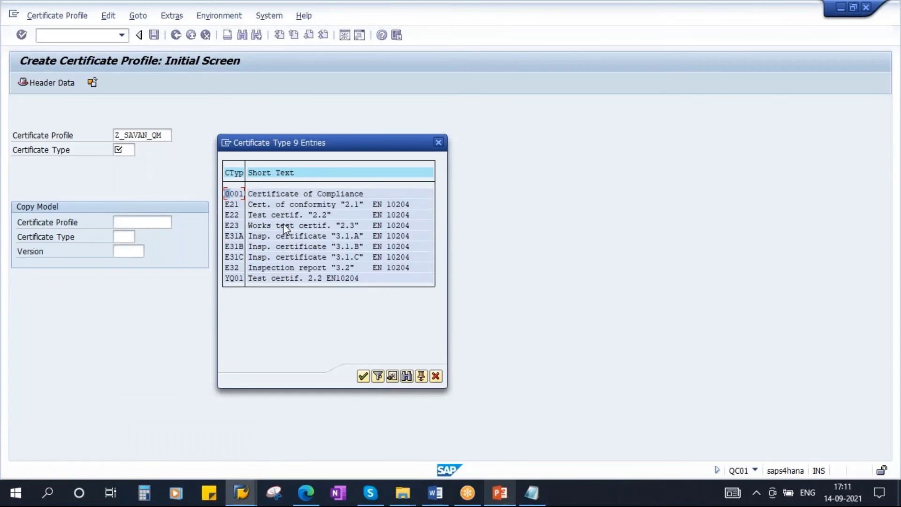
left_click(236, 205)
double_click(231, 205)
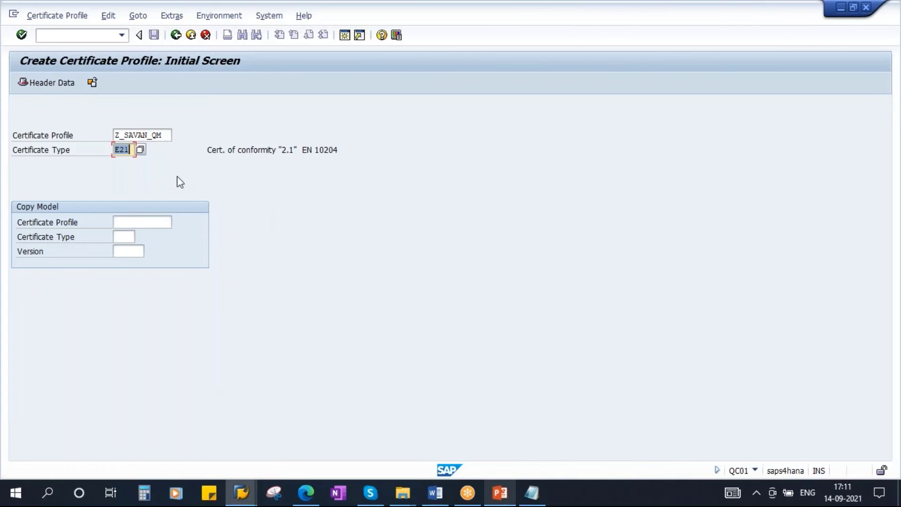
key("Return")
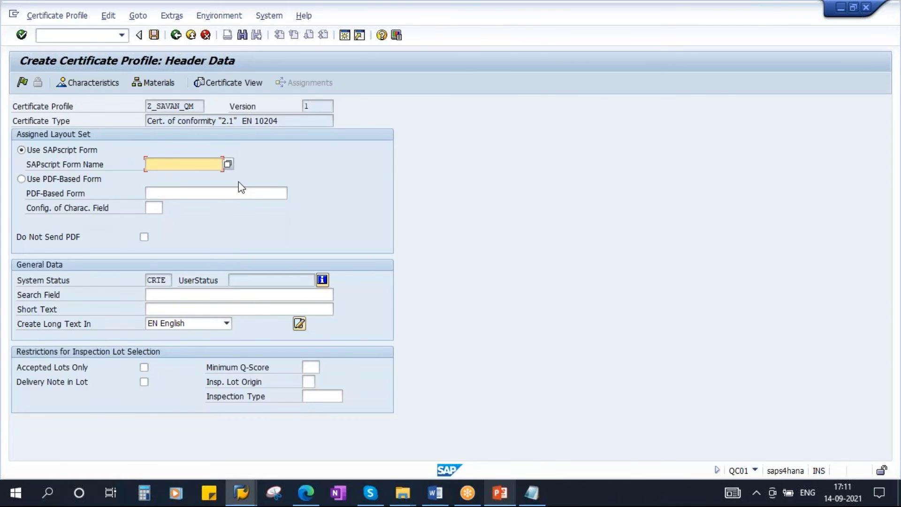
Review the certificate form definition on slide 6 and the Certificate Profile diagram on slide 8 in PowerPoint, returning to SAP
left_click(504, 501)
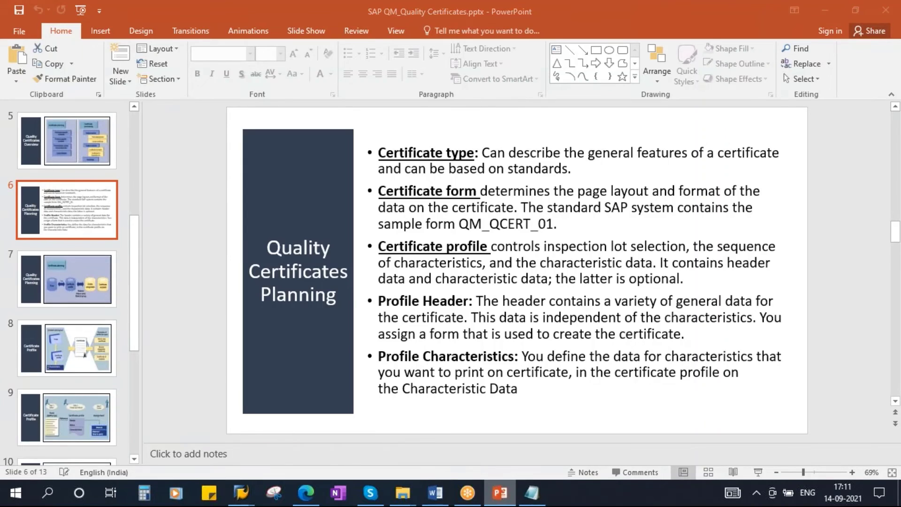
key("alt+Tab")
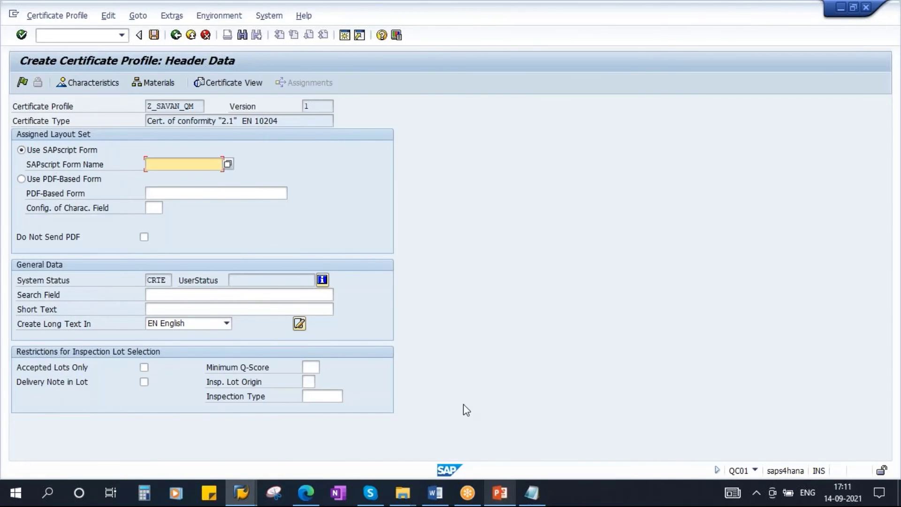
left_click(500, 493)
left_click(77, 367)
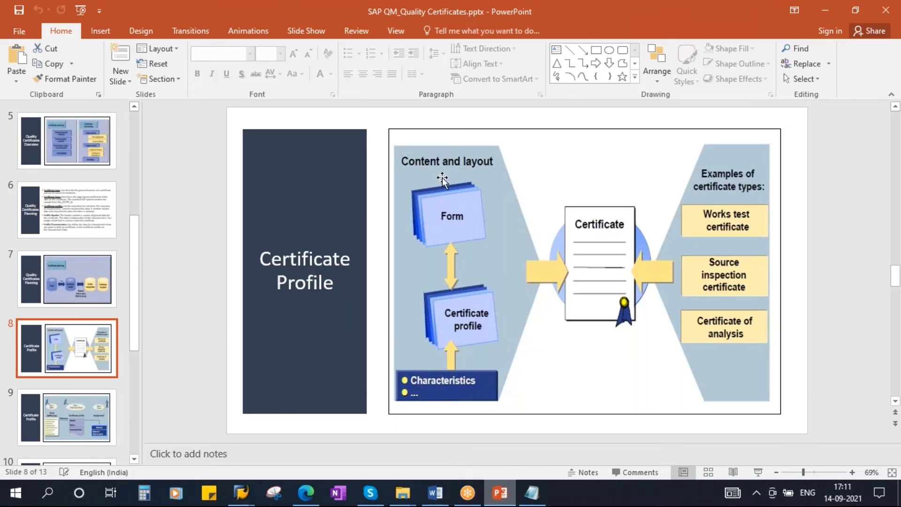
key("alt+Tab")
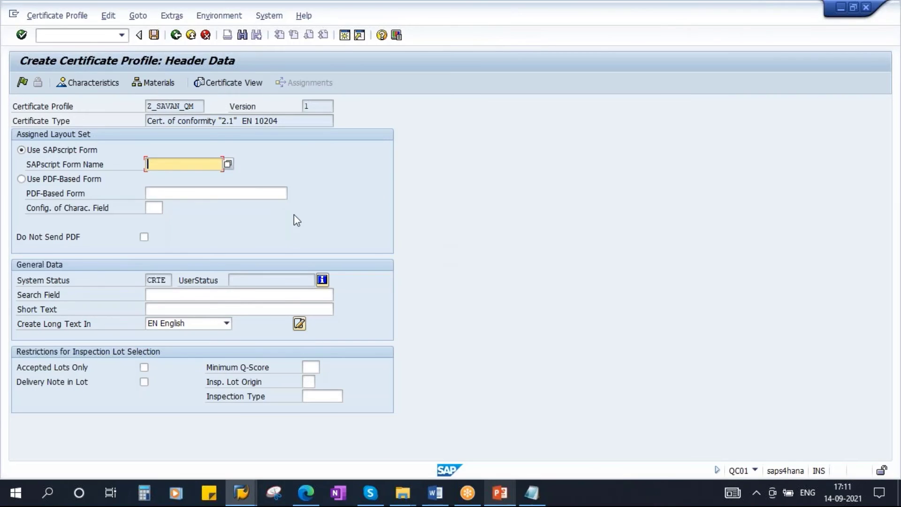
Assign the Quality Certificates form QM_QCERT_01 as the profile's SAPscript form, after inspecting its language versions
left_click(228, 164)
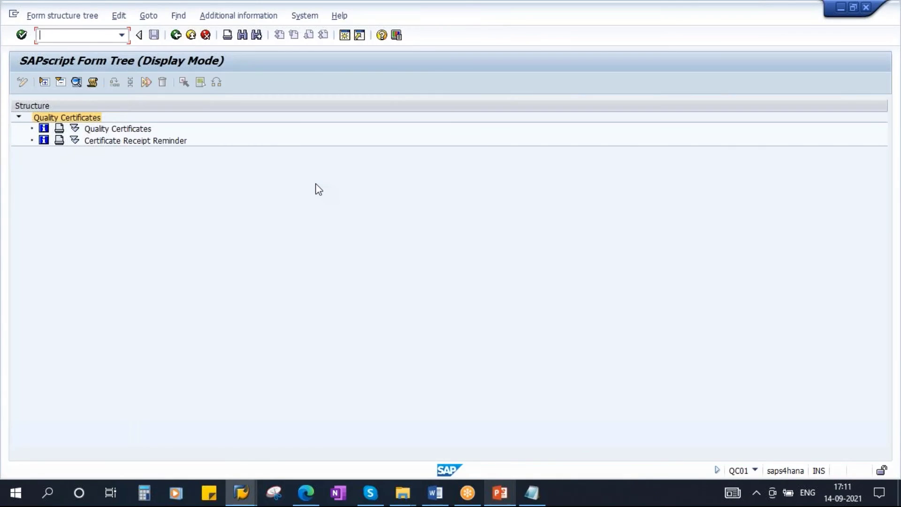
left_click(74, 128)
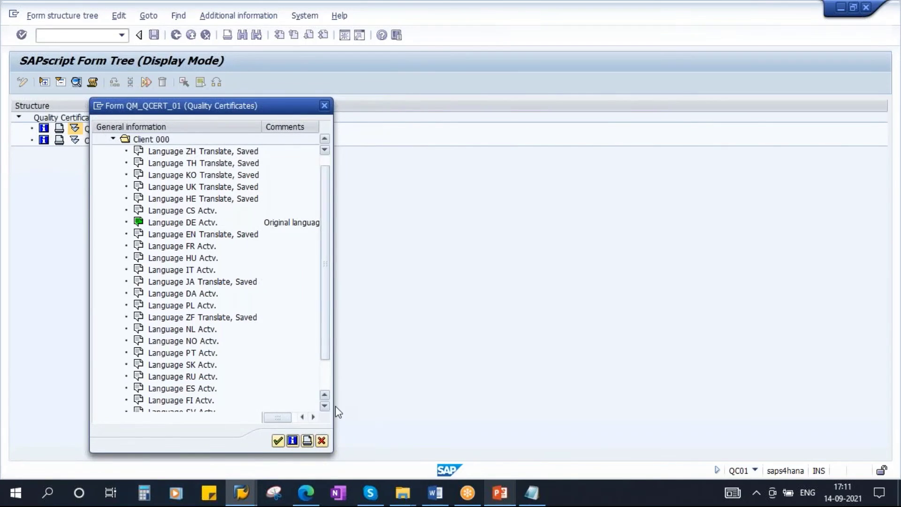
left_click(322, 441)
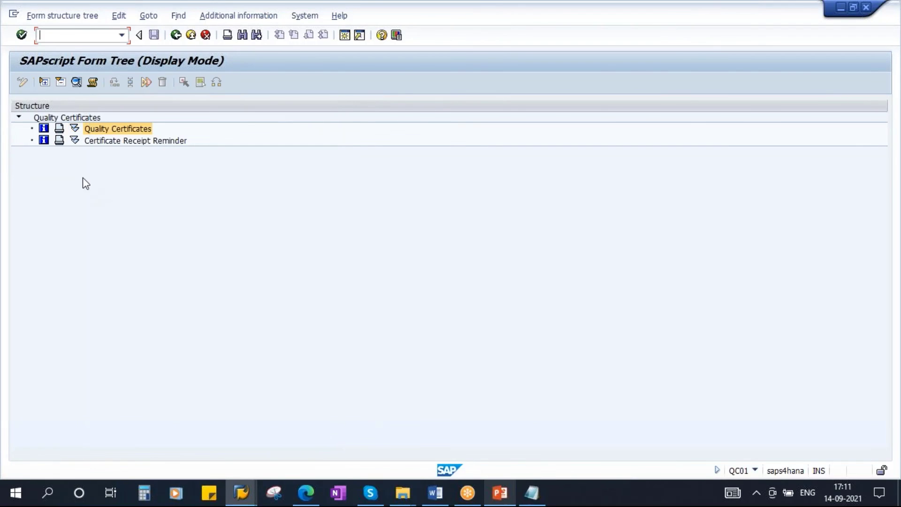
double_click(118, 129)
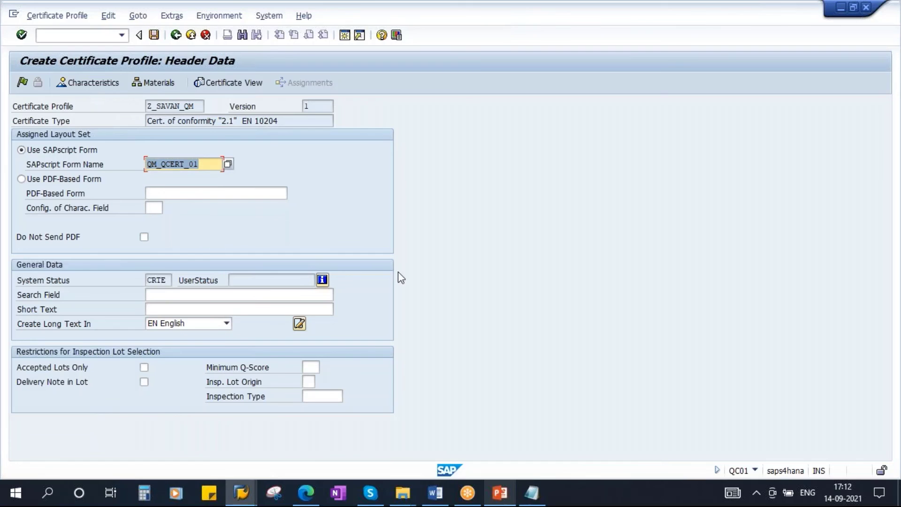
Switch to PowerPoint to highlight the sample form QM_QCERT_01 in the certificate form definition on slide 6, and return to SAP
left_click(500, 493)
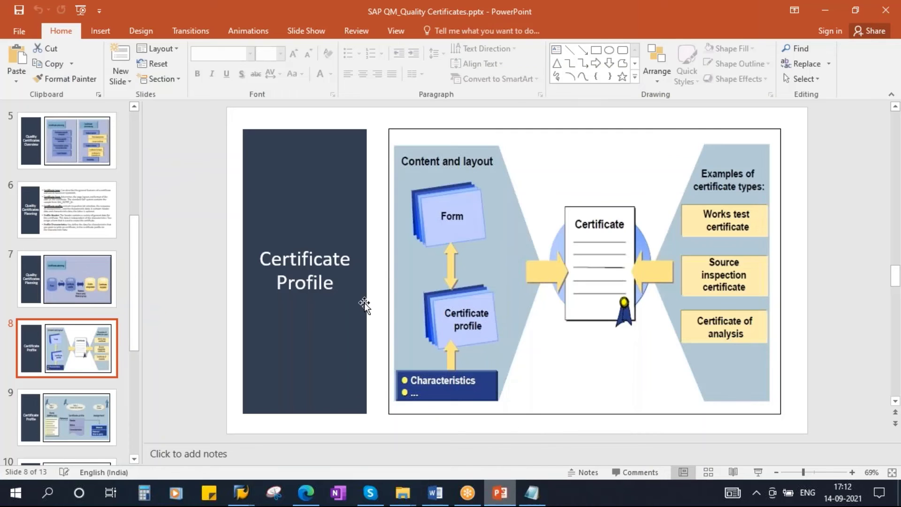
left_click(50, 227)
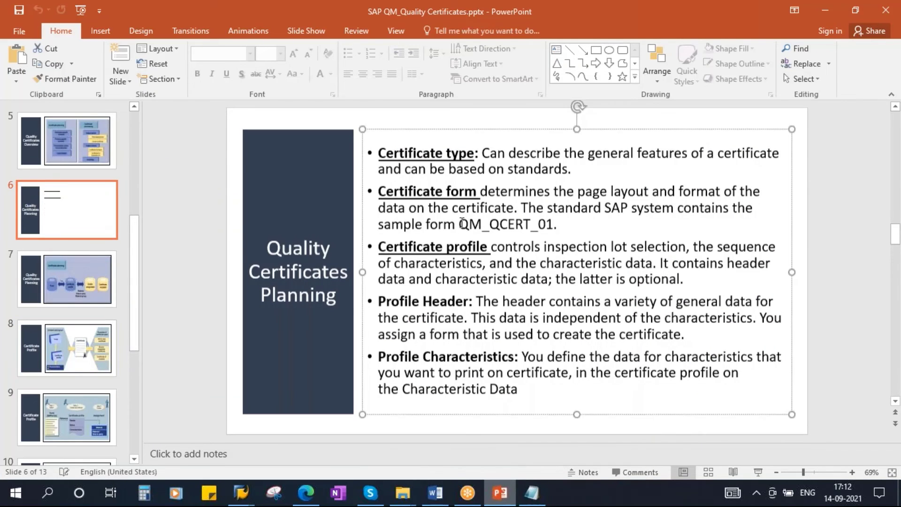
double_click(483, 224)
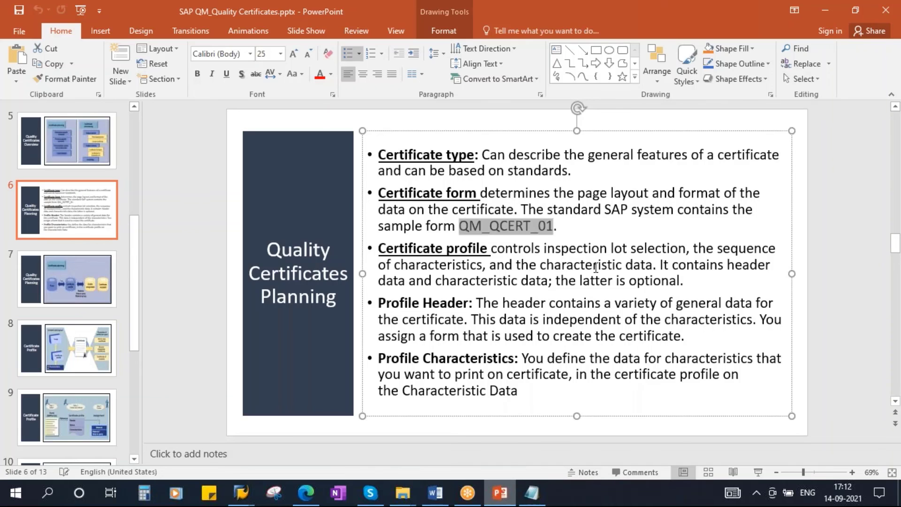
key("alt+Tab")
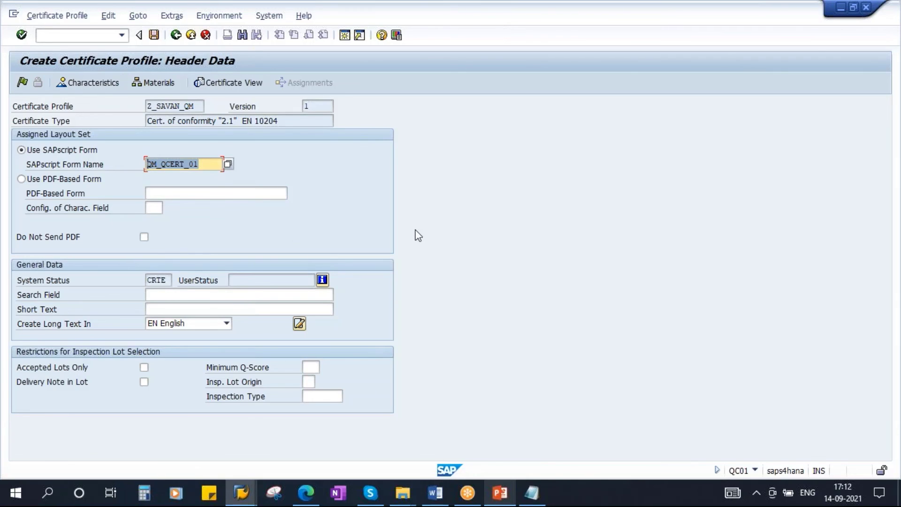
Restrict the profile's inspection lot selection to accepted lots only, leave the inspection type blank, and validate the header data
left_click(144, 369)
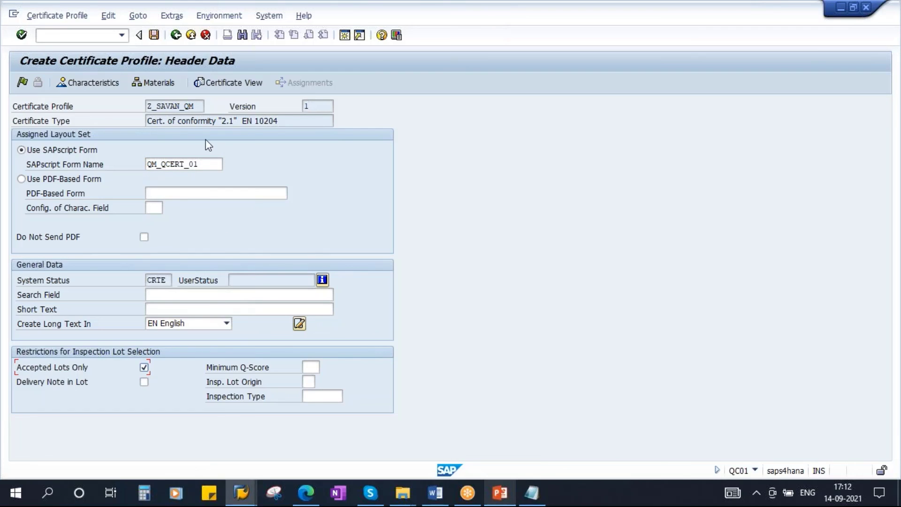
double_click(191, 106)
left_click(181, 105)
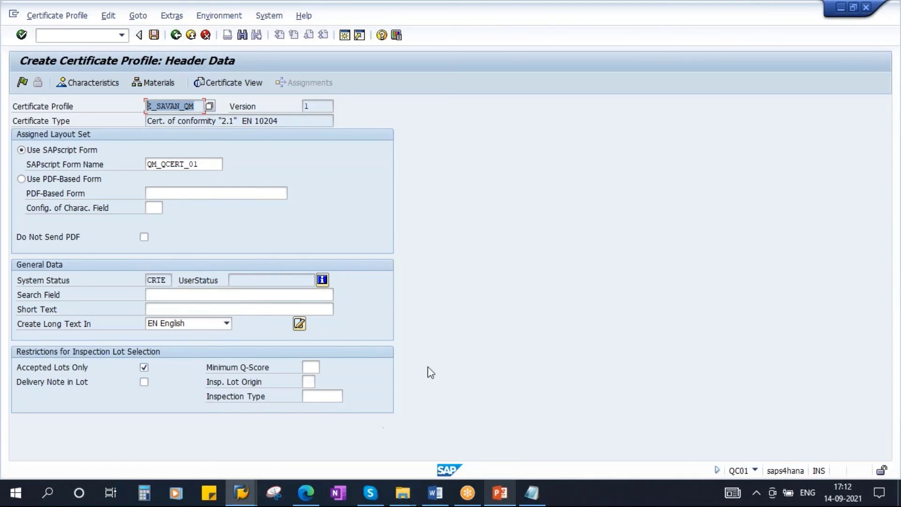
left_click(312, 396)
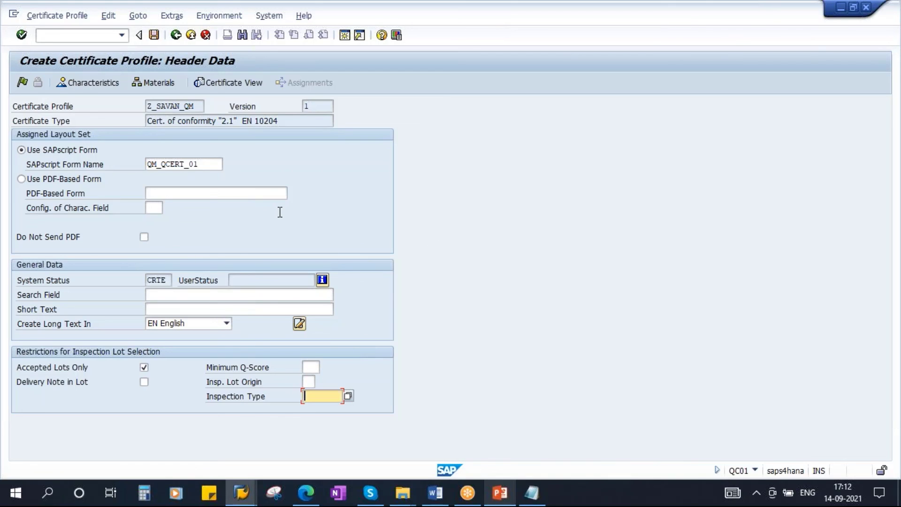
key("Return")
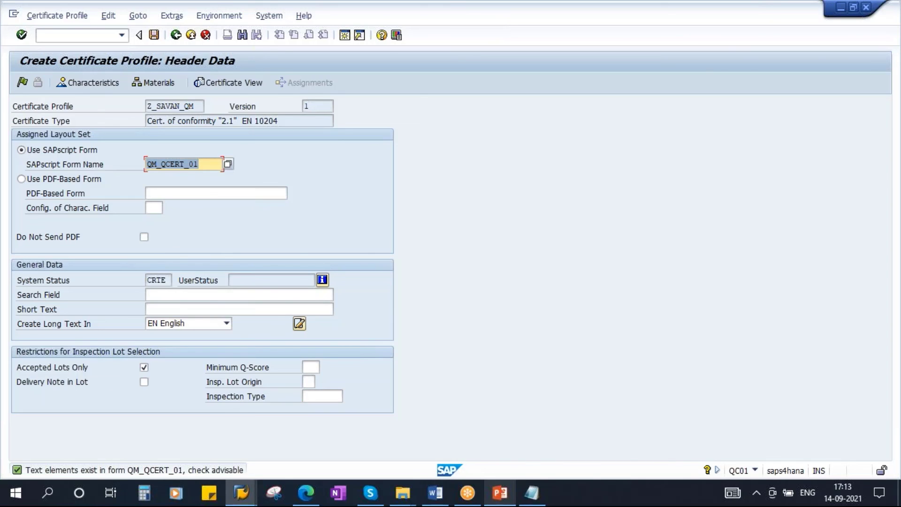
Open the certificate profile's characteristic data and widen the Category column of the characteristics table
left_click(95, 81)
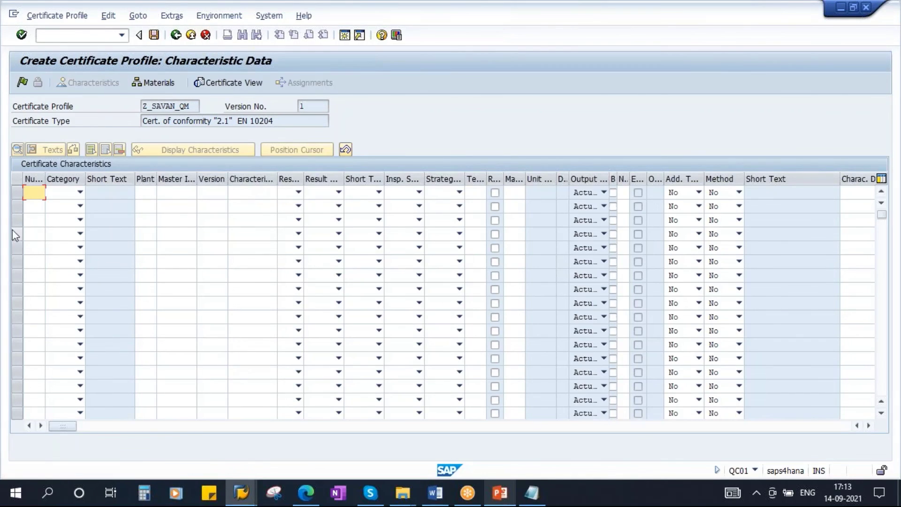
left_click_drag(85, 183, 117, 195)
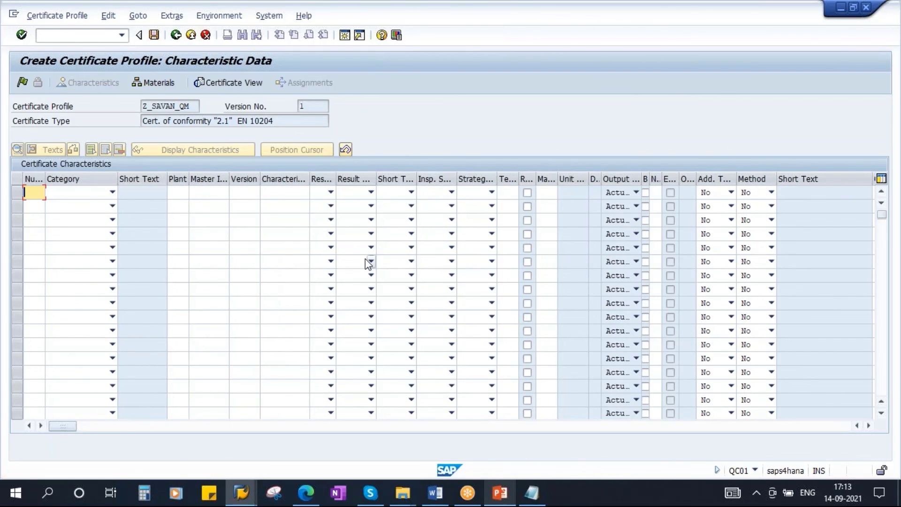